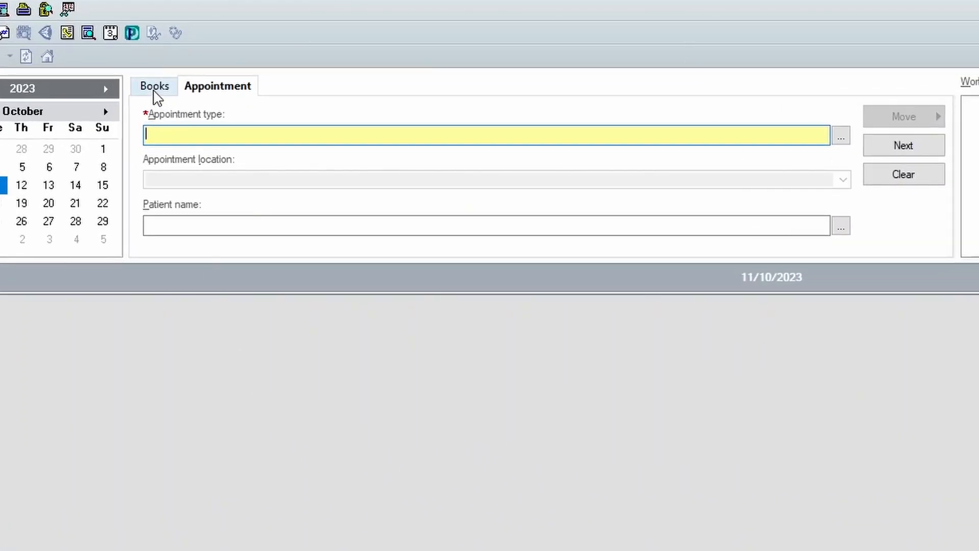
- Load the UHCW Theatres bookshelf and open the UH Main Theatres book
left_click(170, 94)
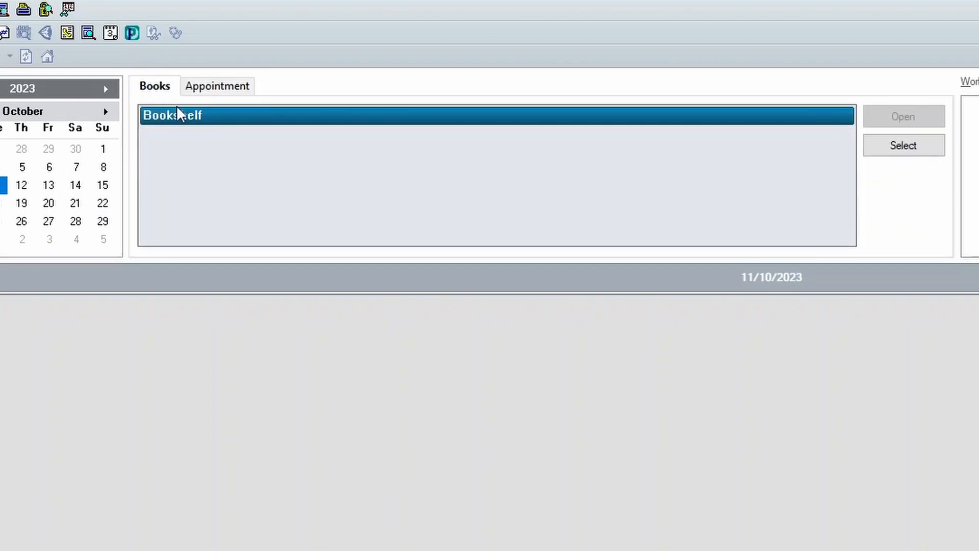
double_click(196, 125)
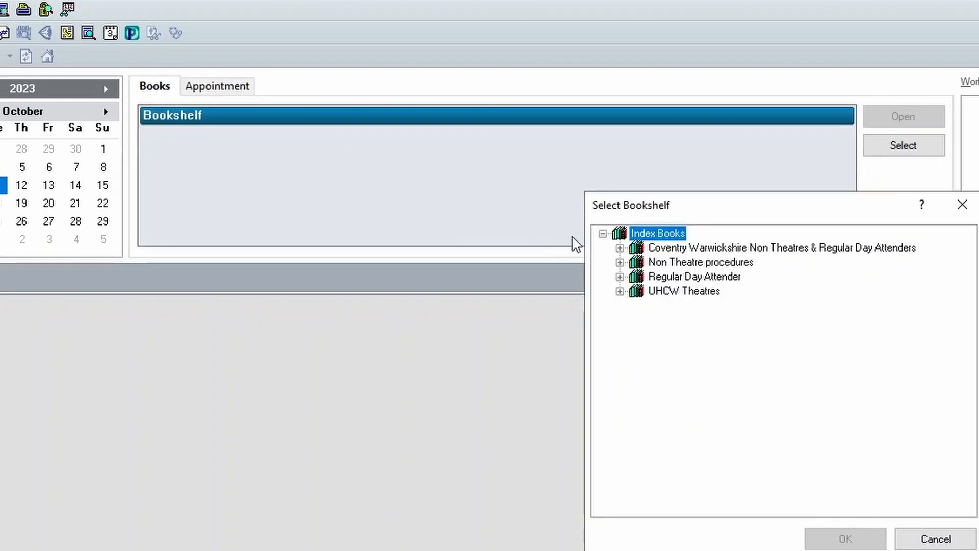
left_click(683, 292)
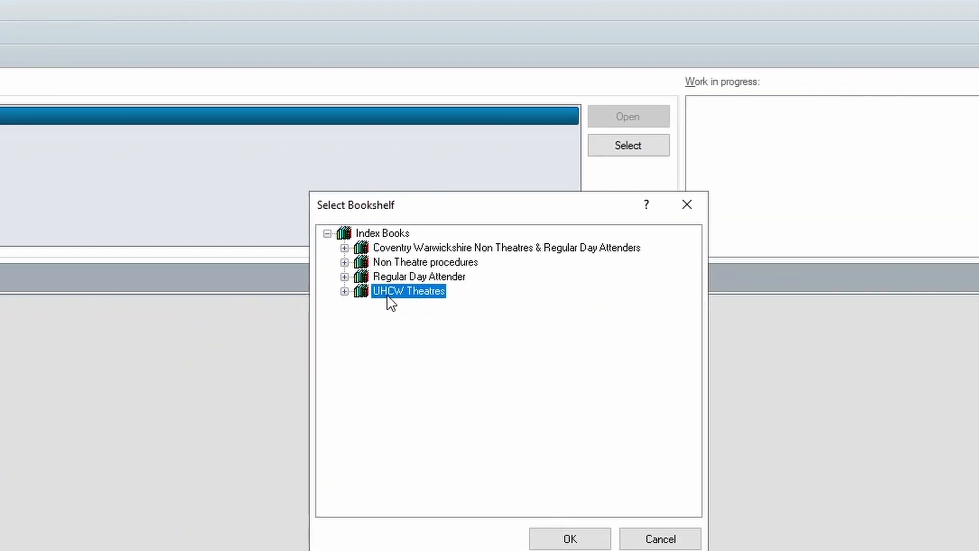
left_click(553, 538)
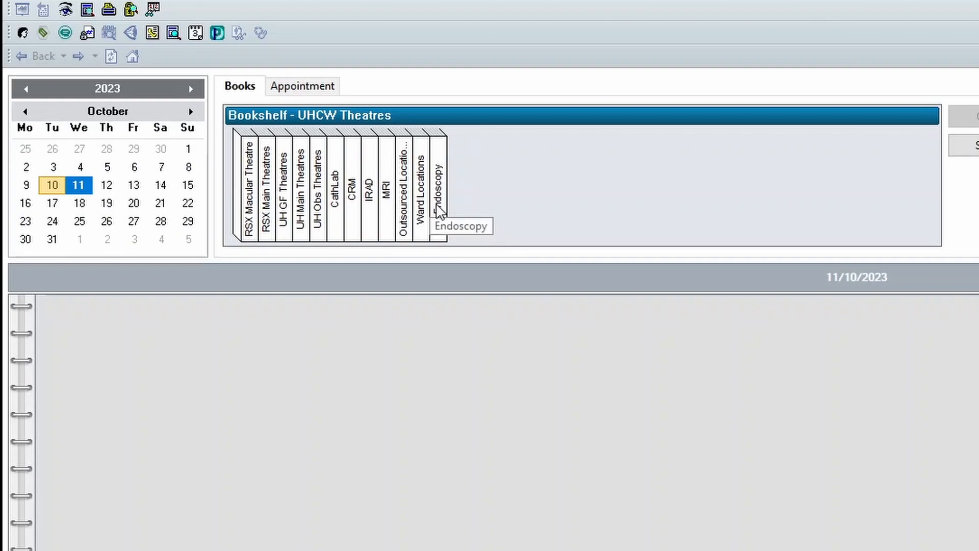
left_click(301, 209)
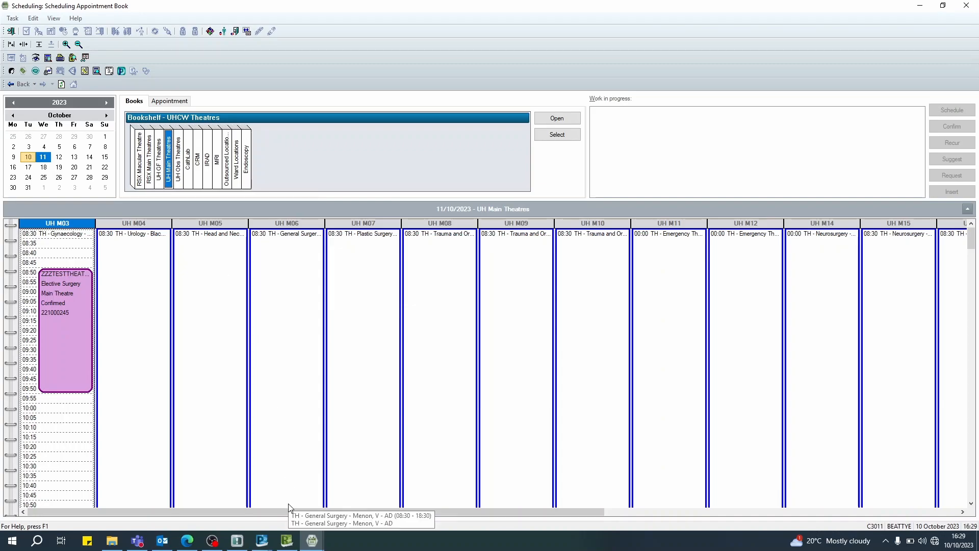
- Open the cancellation form for the 08:50 elective surgery appointment in theatre UH M03
left_click_drag(289, 509, 170, 450)
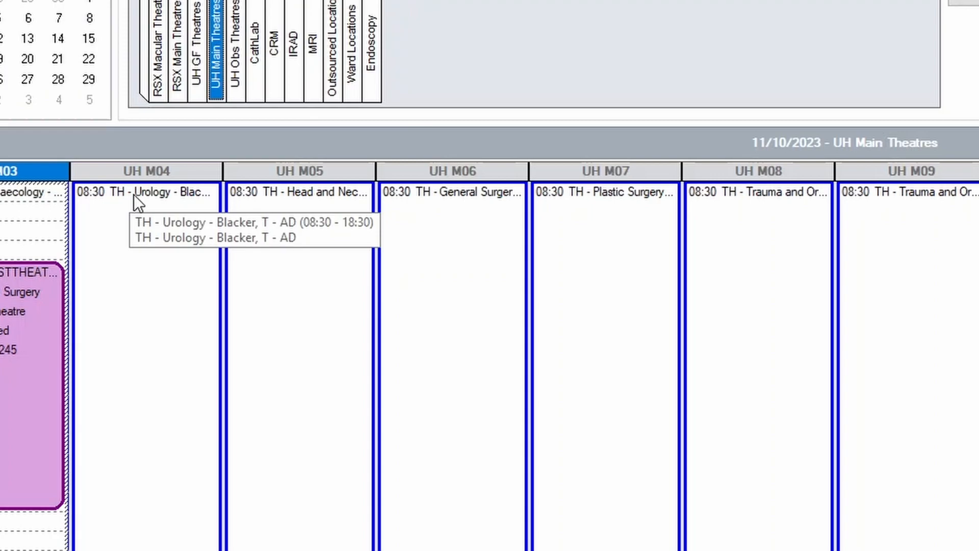
left_click(147, 283)
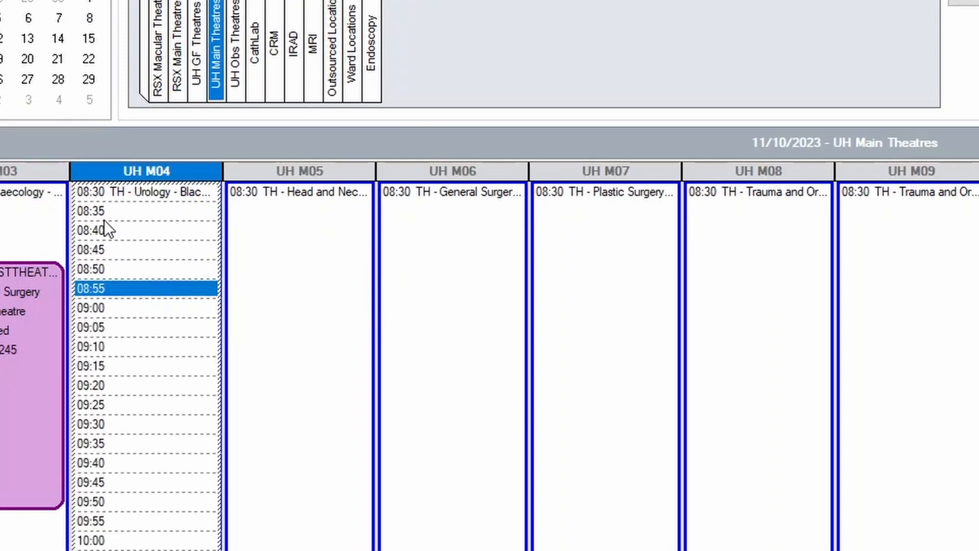
left_click(1, 218)
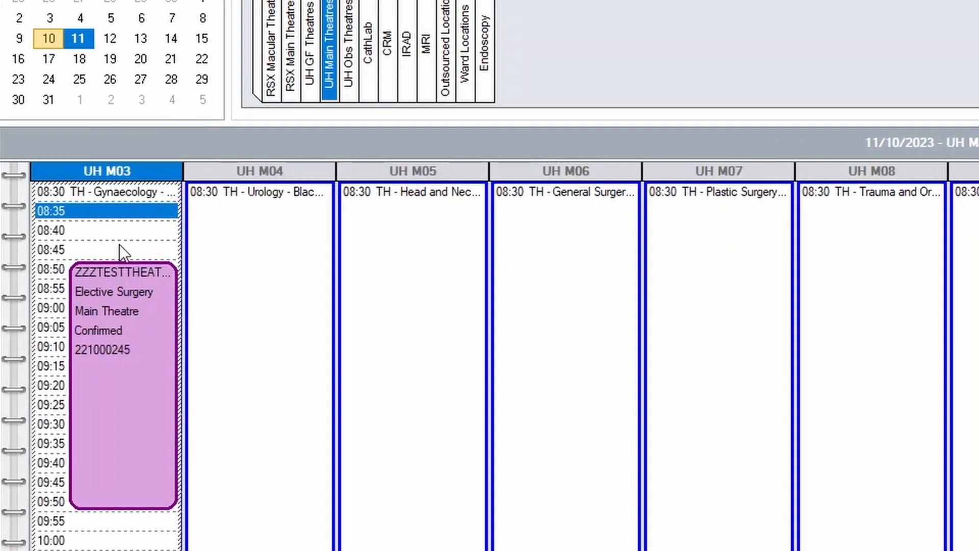
right_click(95, 353)
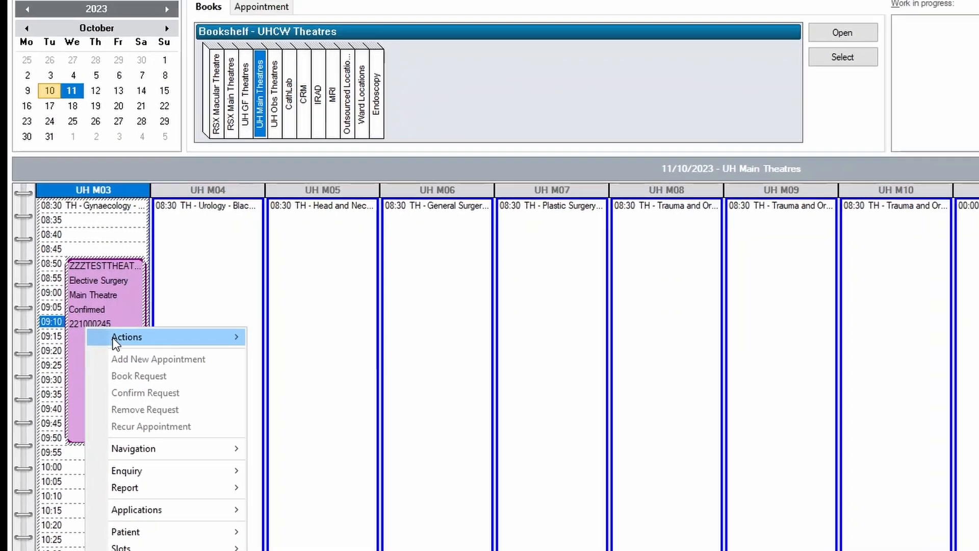
mouse_move(135, 373)
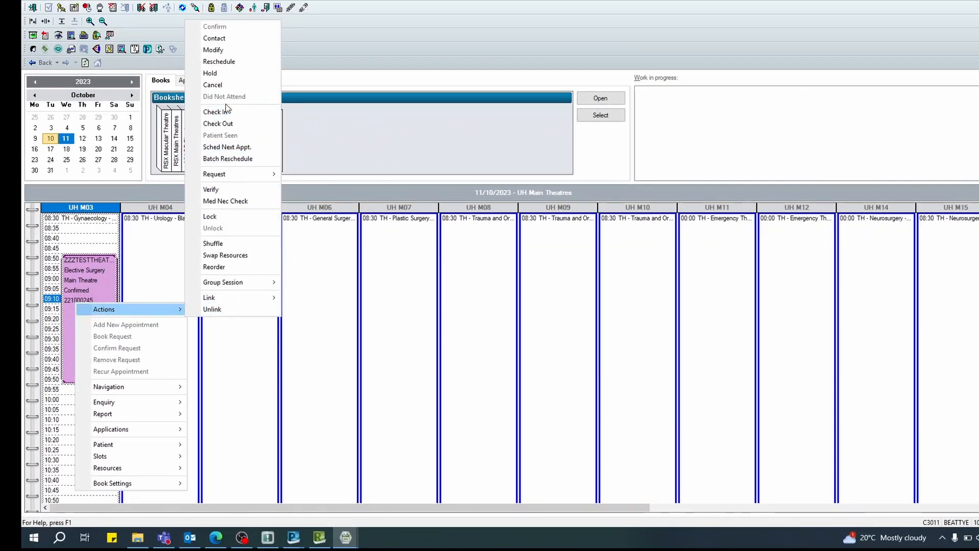
left_click(219, 85)
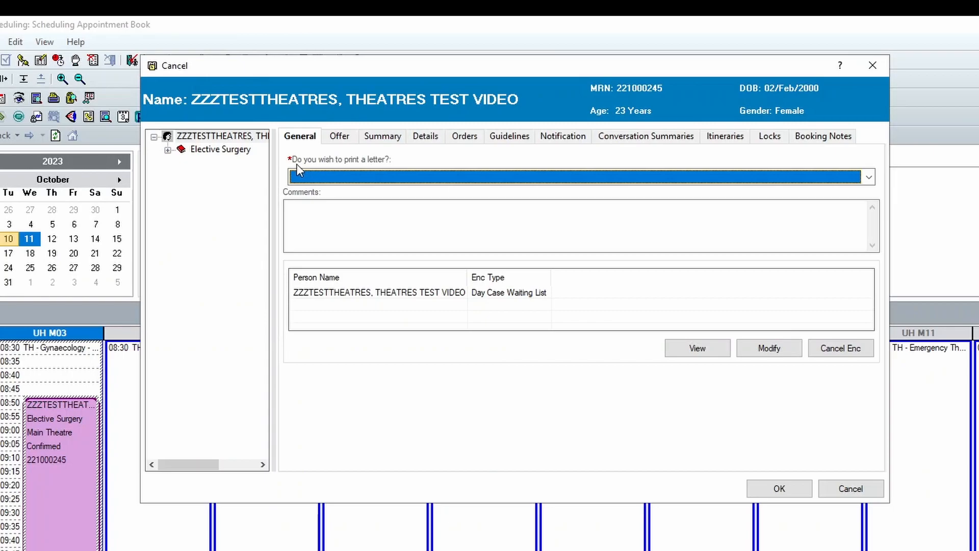
- Answer No to printing a letter and go on to the required offer fields of the cancellation form
left_click(378, 179)
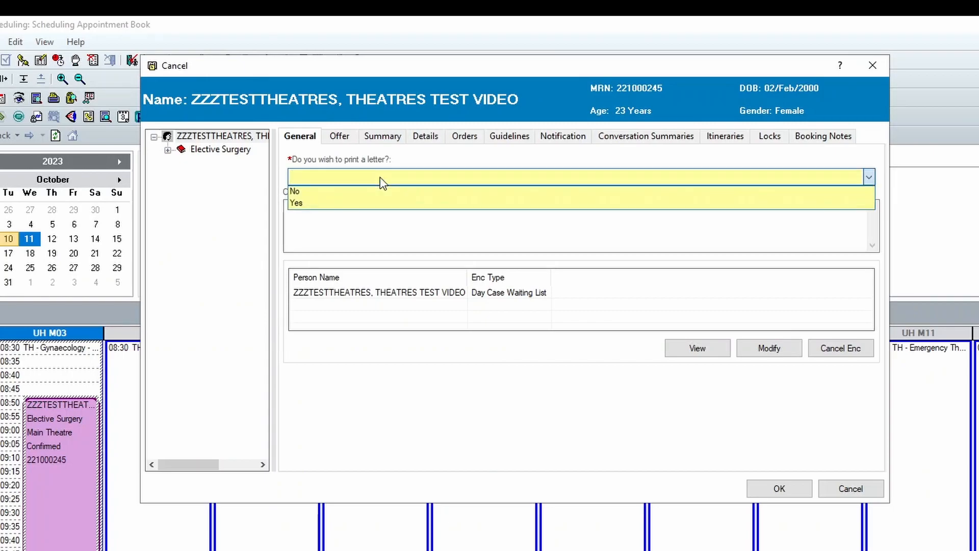
left_click(377, 192)
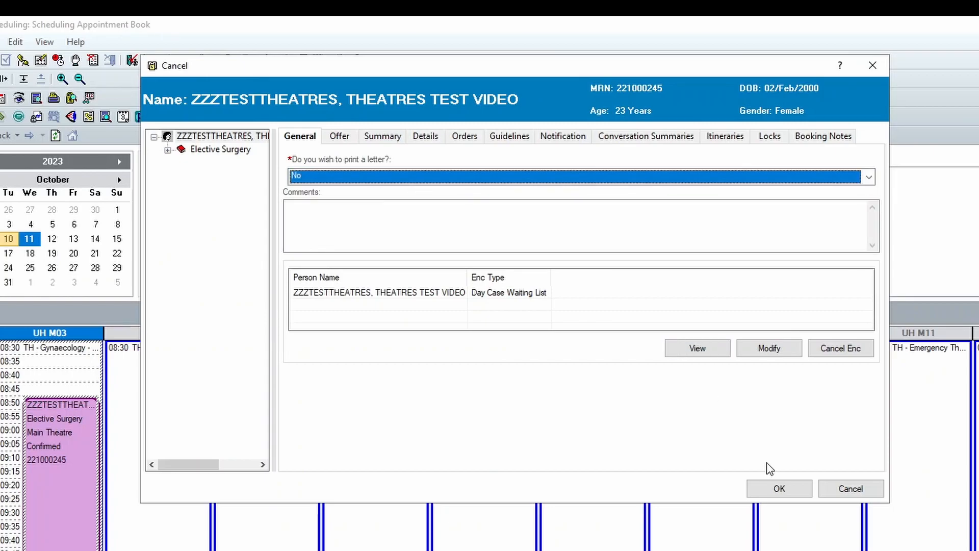
left_click(778, 490)
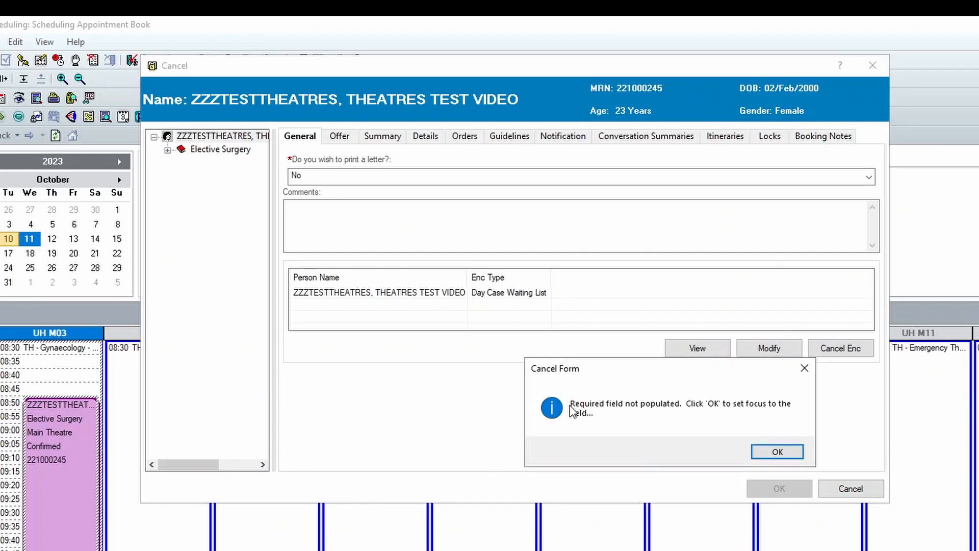
left_click(775, 452)
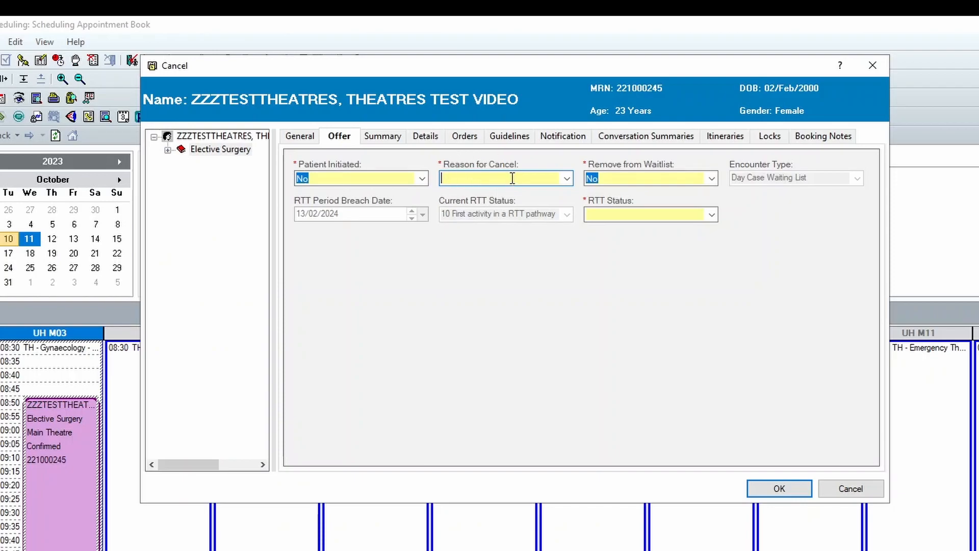
left_click(423, 179)
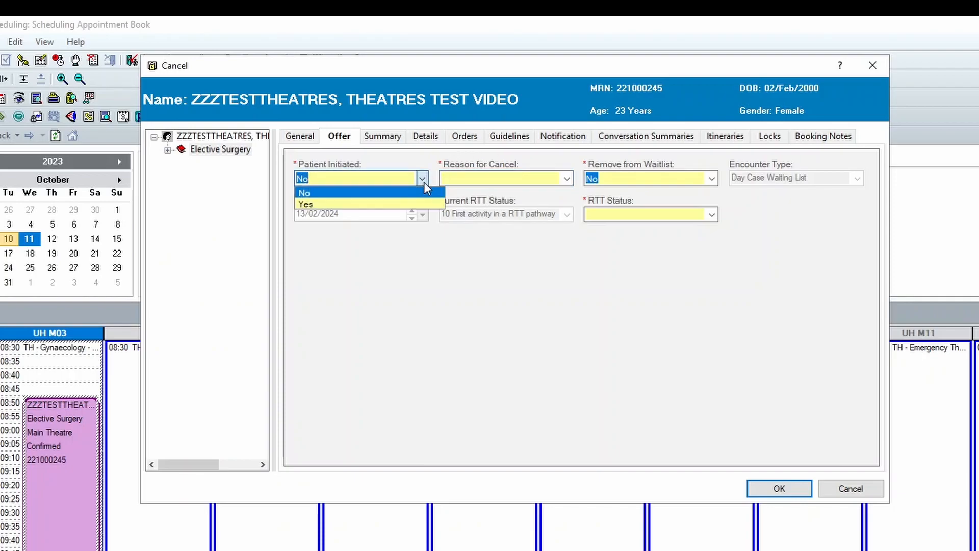
left_click(386, 208)
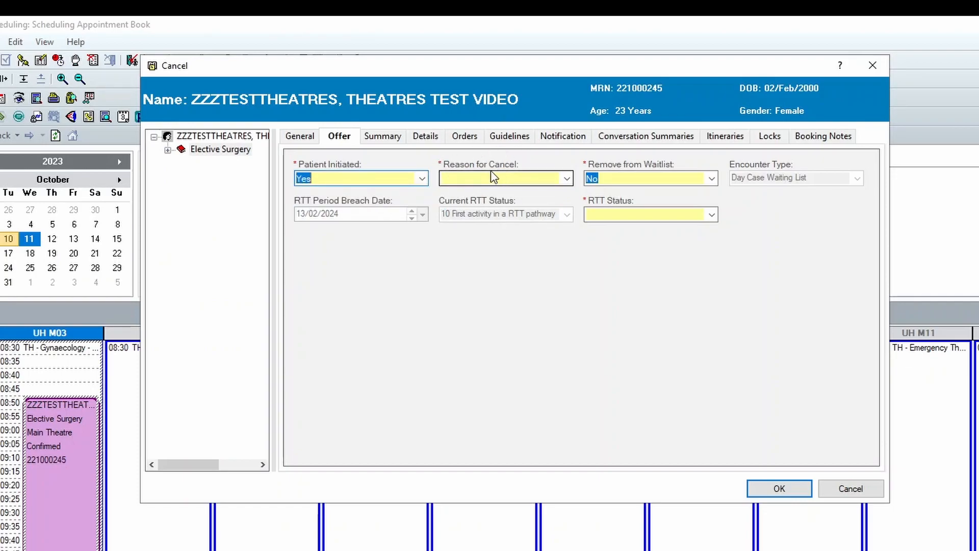
left_click(422, 179)
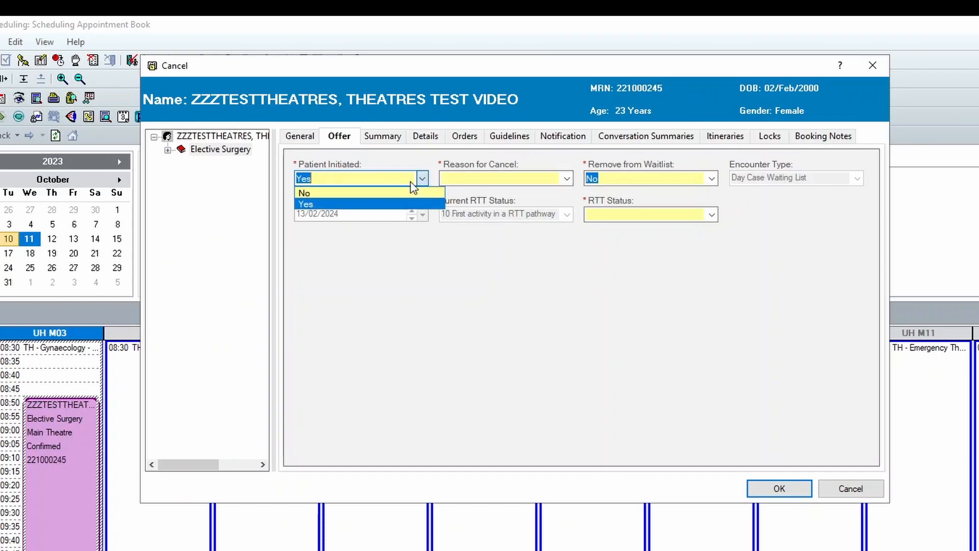
left_click(402, 192)
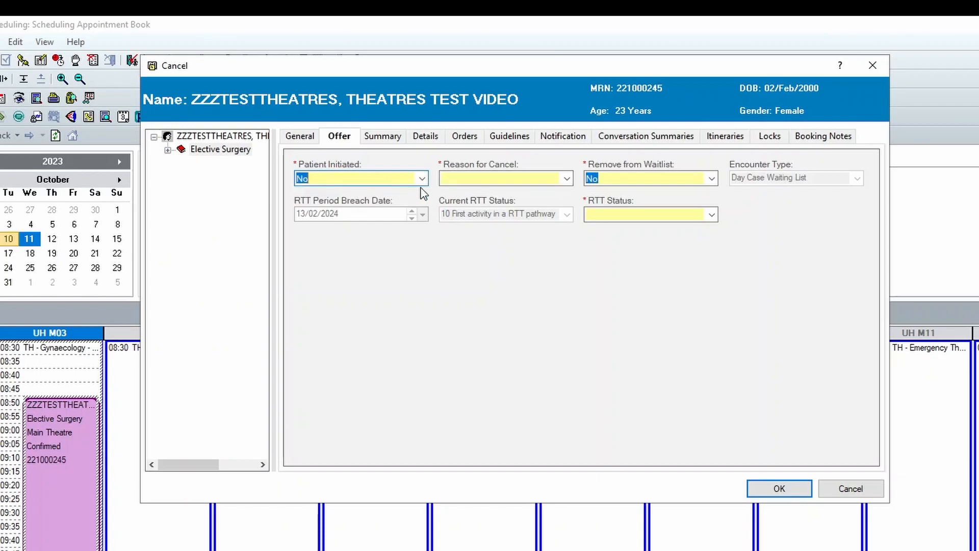
- Set the reason for cancelling the appointment to Theatre Overrun
left_click(567, 179)
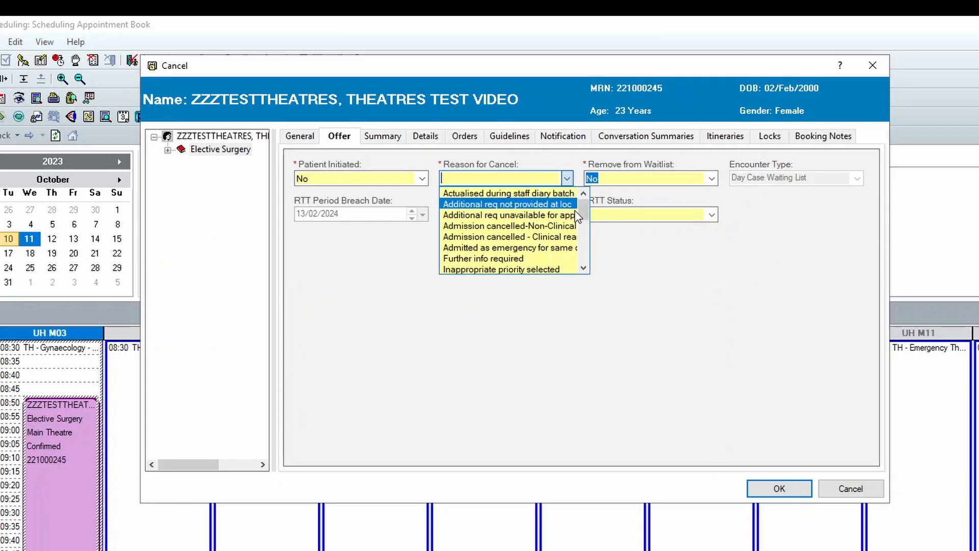
left_click(584, 269)
left_click(583, 268)
left_click(584, 269)
left_click(584, 269)
left_click(584, 269)
left_click(584, 269)
left_click(583, 269)
left_click(584, 269)
left_click(584, 269)
left_click(584, 269)
left_click(584, 268)
left_click(583, 269)
left_click(584, 269)
left_click(584, 269)
left_click(583, 269)
left_click(499, 248)
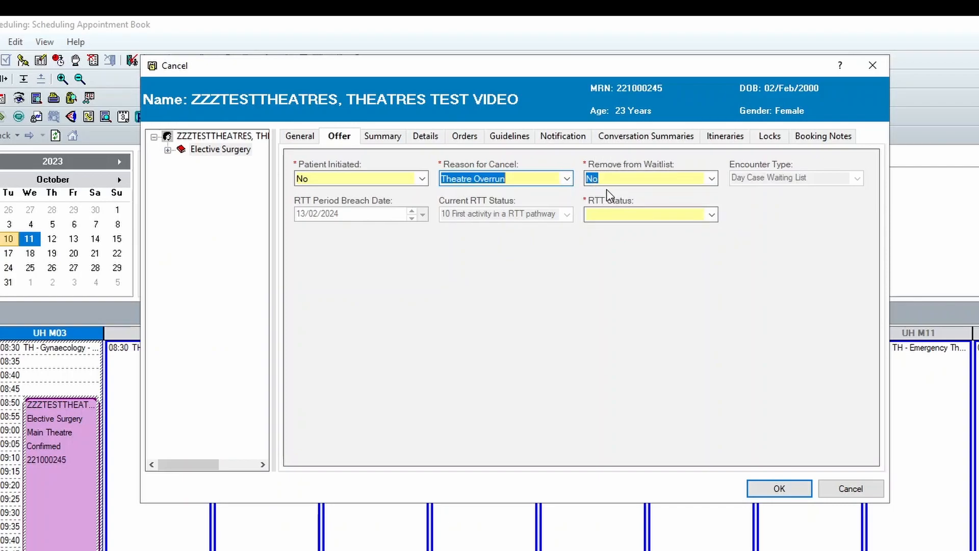
- Set the RTT status to 20 Clock Continues and submit the appointment's cancellation
left_click(711, 216)
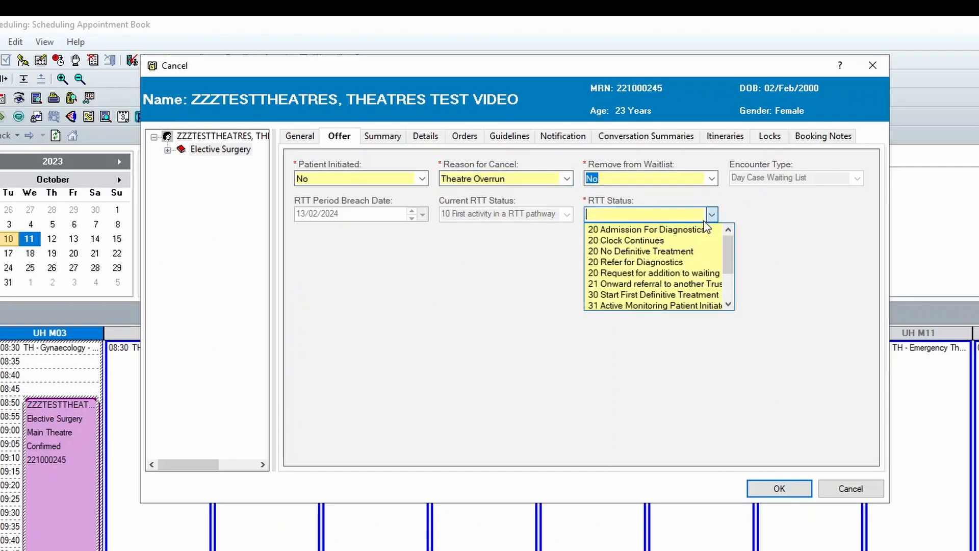
left_click(717, 245)
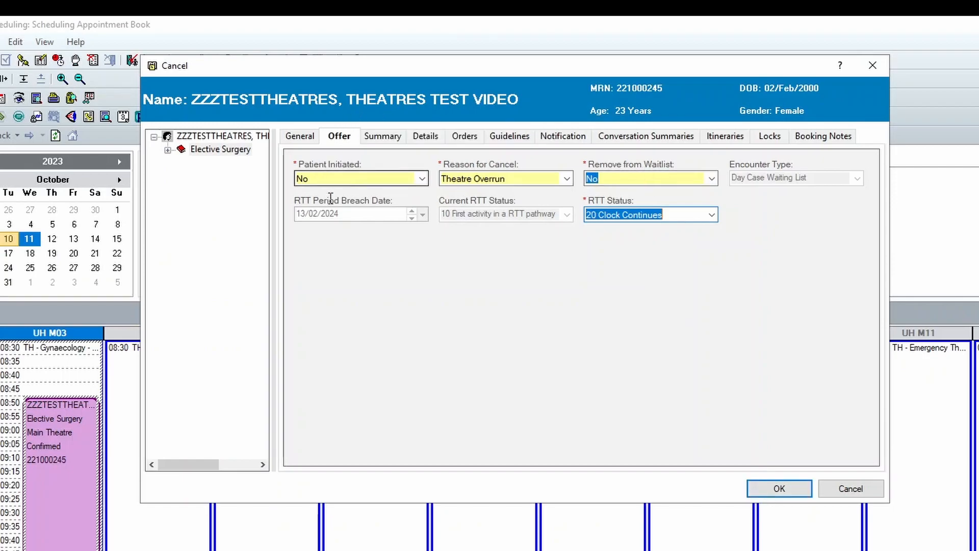
left_click(776, 491)
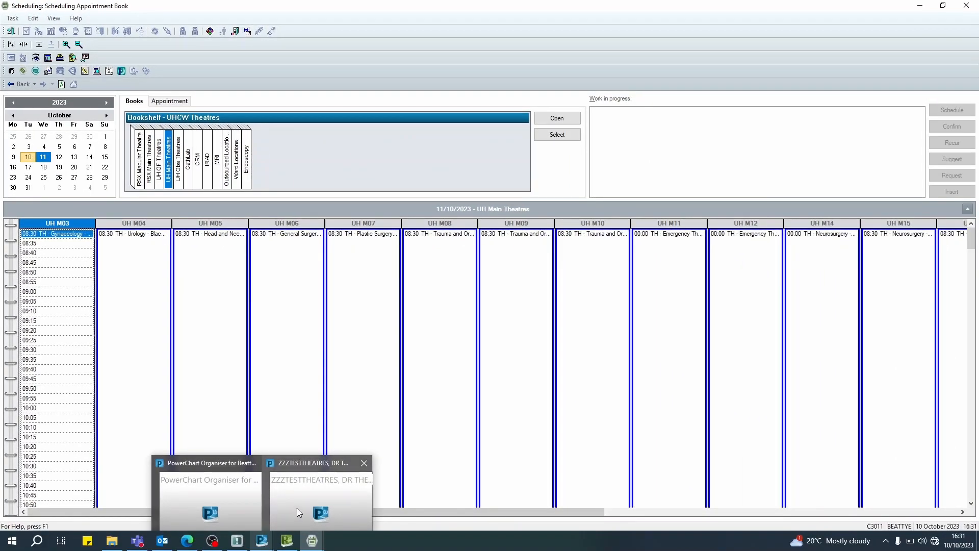
- Switch to the patient's record in PowerChart and go to the Perioperative Tracking view
left_click(297, 507)
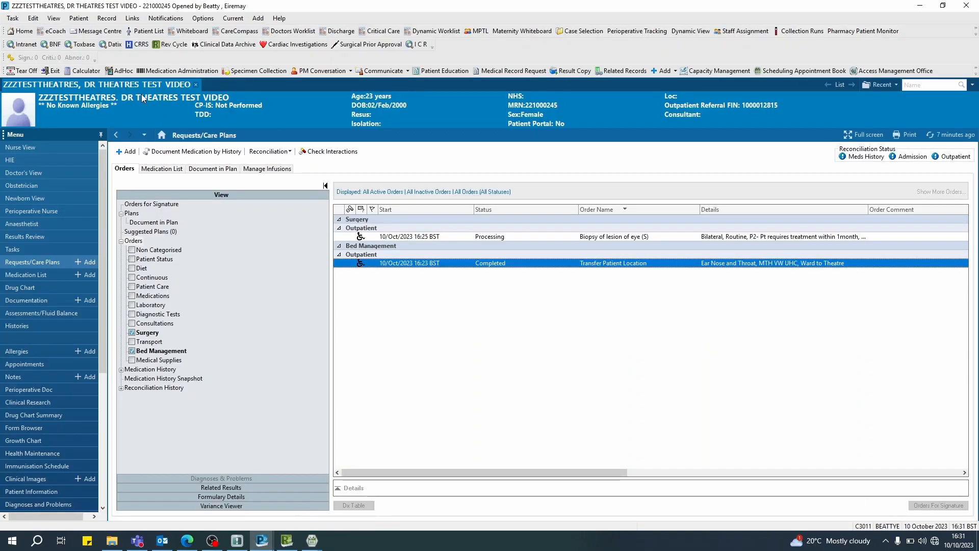
left_click(972, 84)
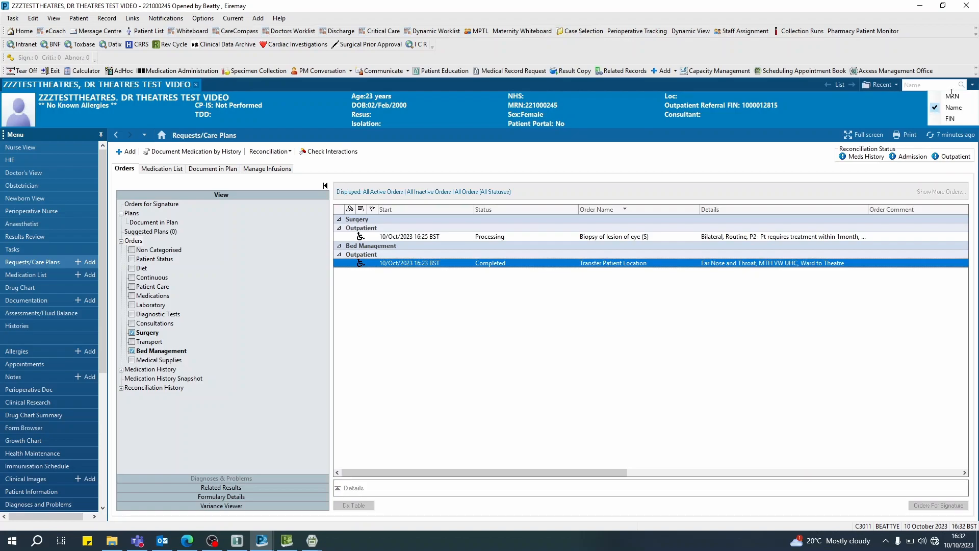
left_click(904, 93)
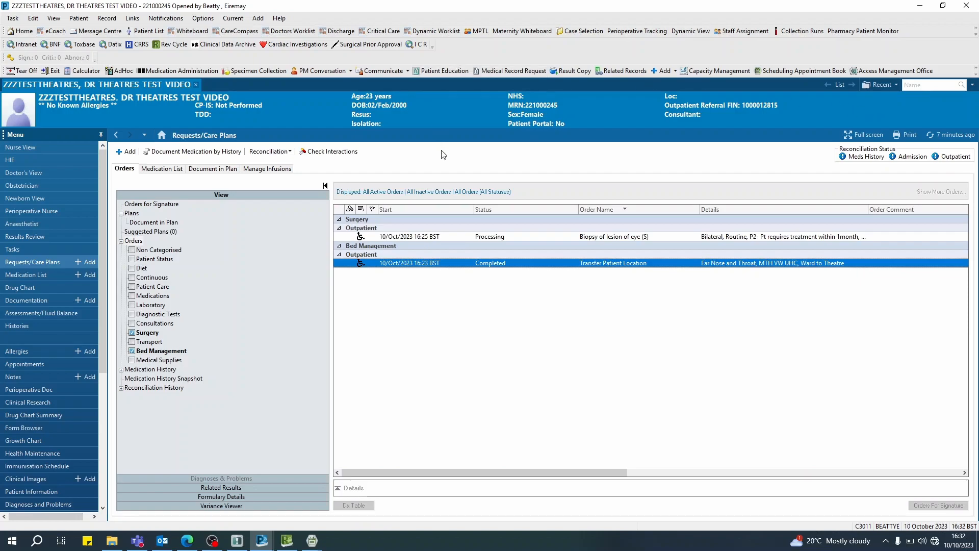
left_click(53, 18)
left_click(89, 175)
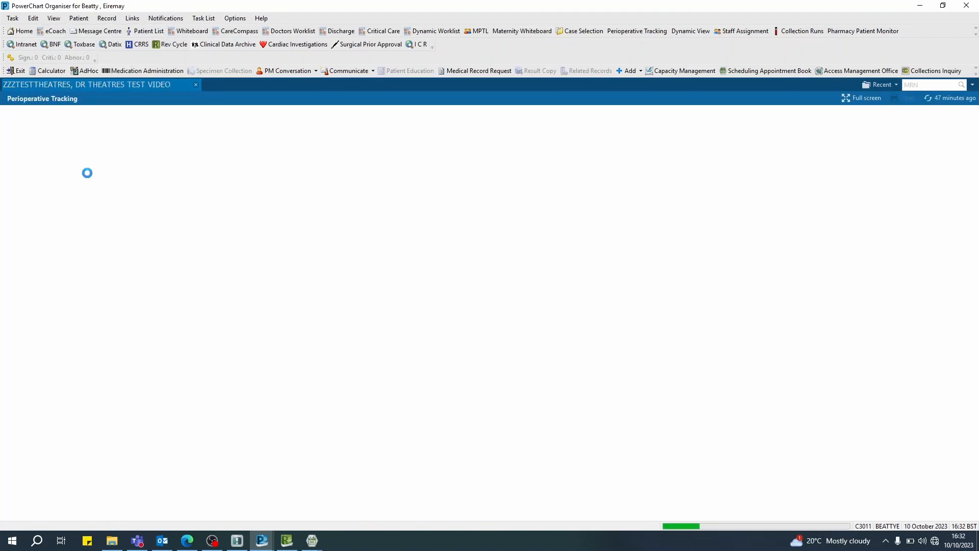
- Show the Main Theatre case list filtered to Main Th (+1 Day)
left_click(65, 115)
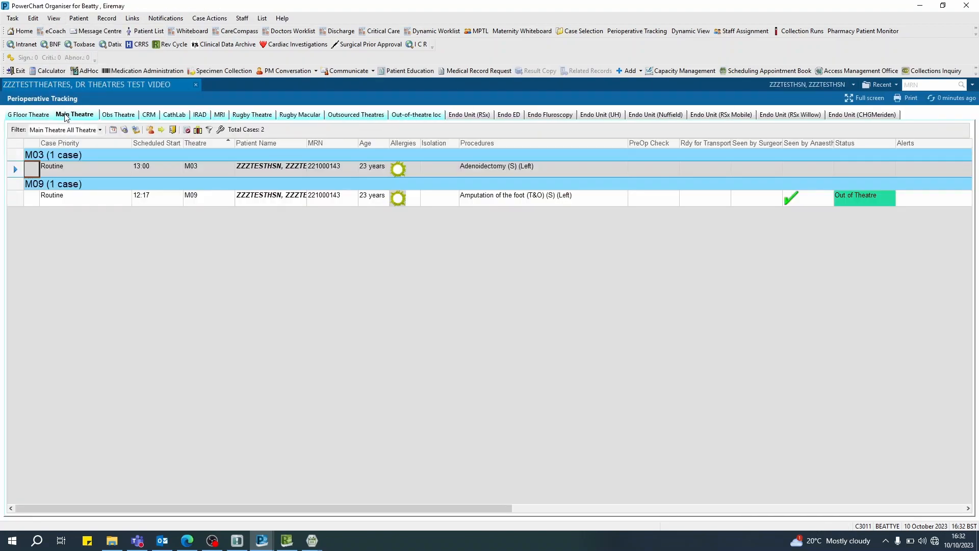
left_click(100, 131)
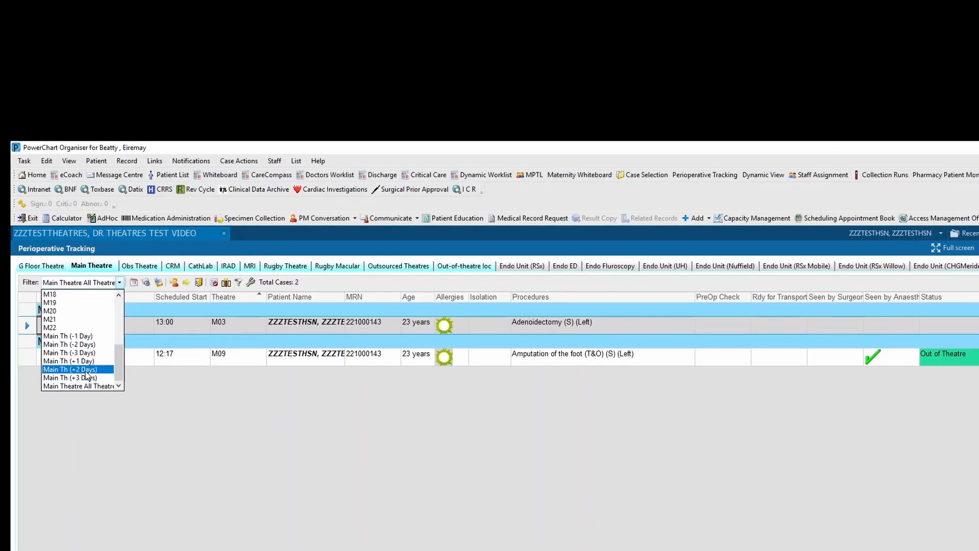
left_click(84, 362)
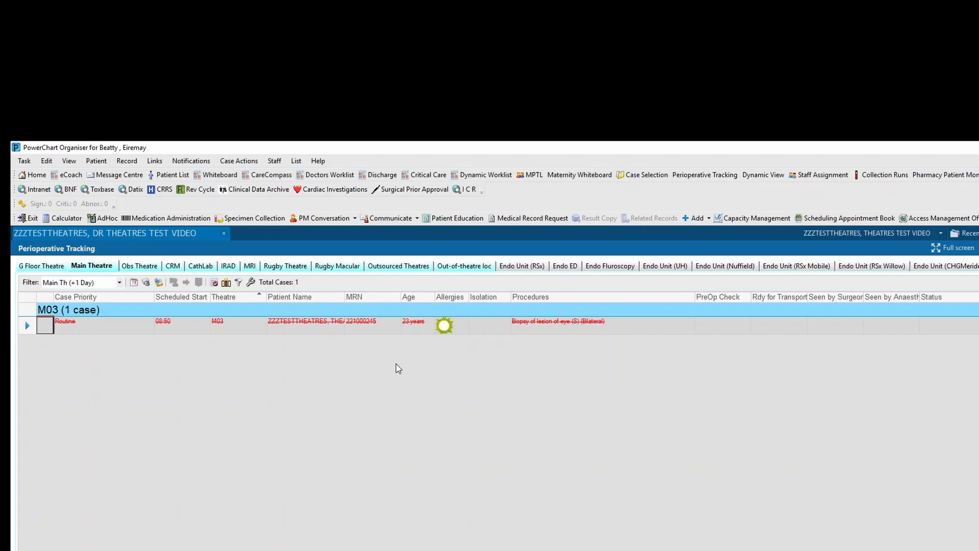
- Open the patient's record from the cancelled M03 case and go to its surgery orders under Requests/Care Plans
double_click(28, 327)
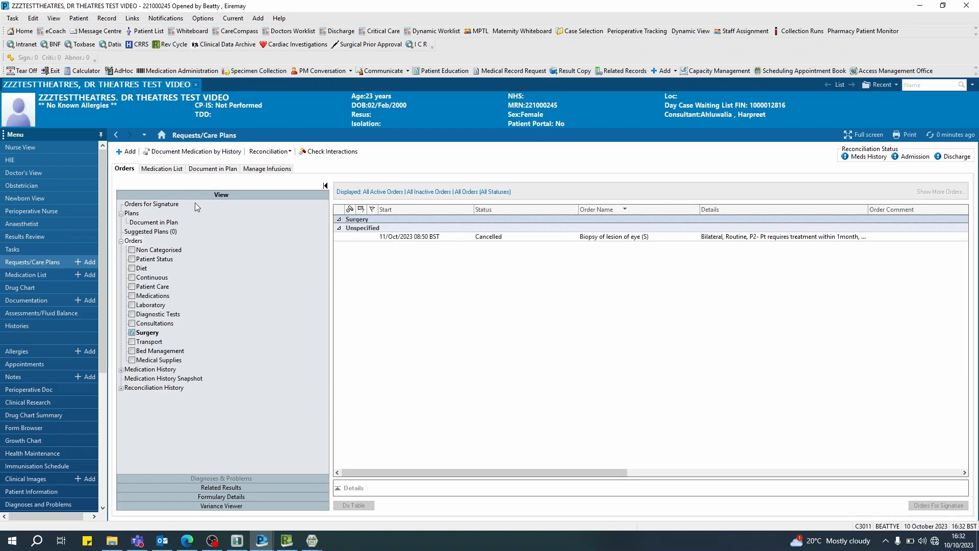
left_click(17, 261)
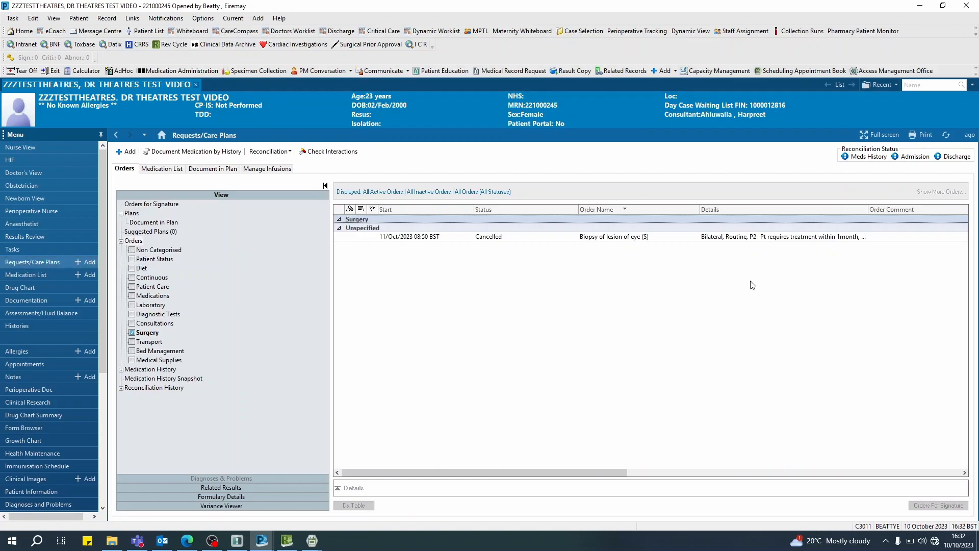
left_click(340, 220)
left_click(339, 220)
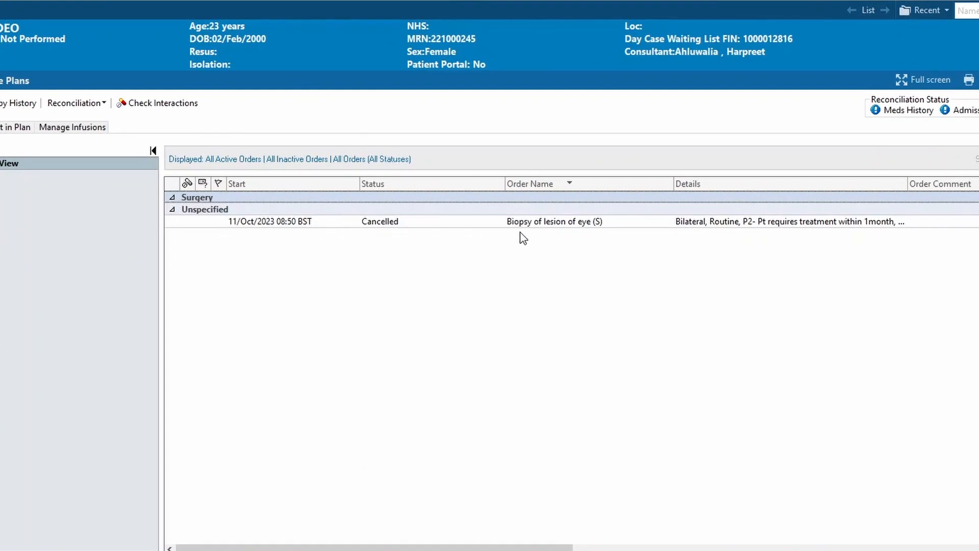
- Copy the cancelled Biopsy of lesion of eye (S) request, agreeing to place the order on a future encounter
right_click(393, 231)
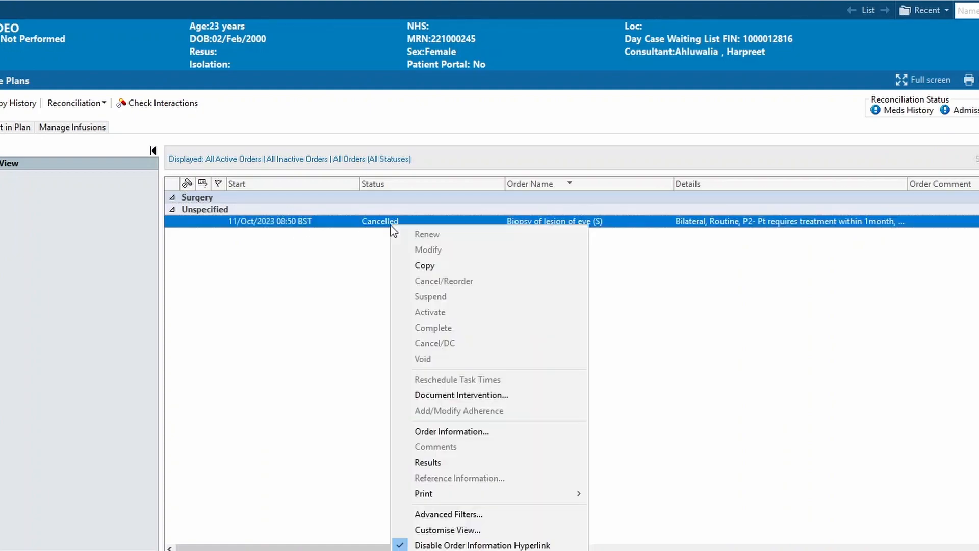
left_click(439, 267)
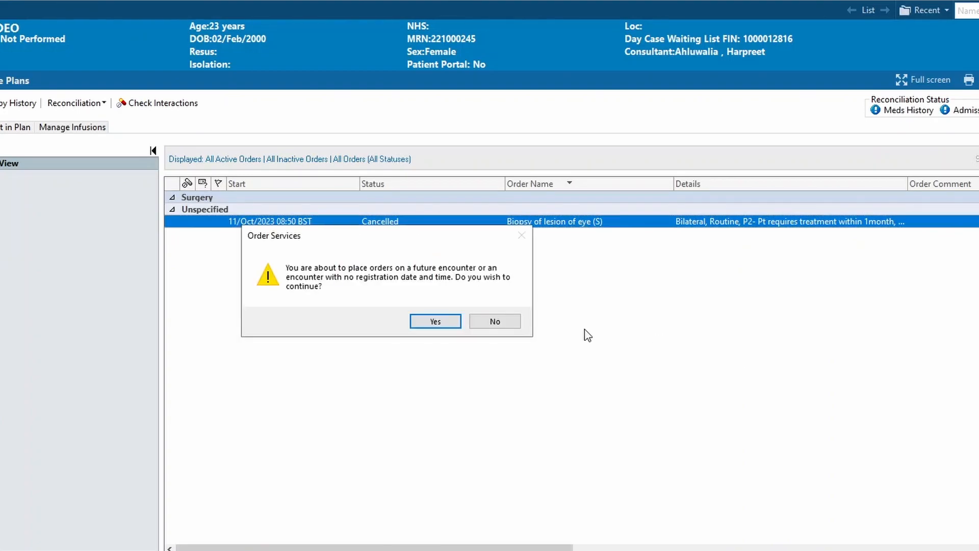
left_click(435, 322)
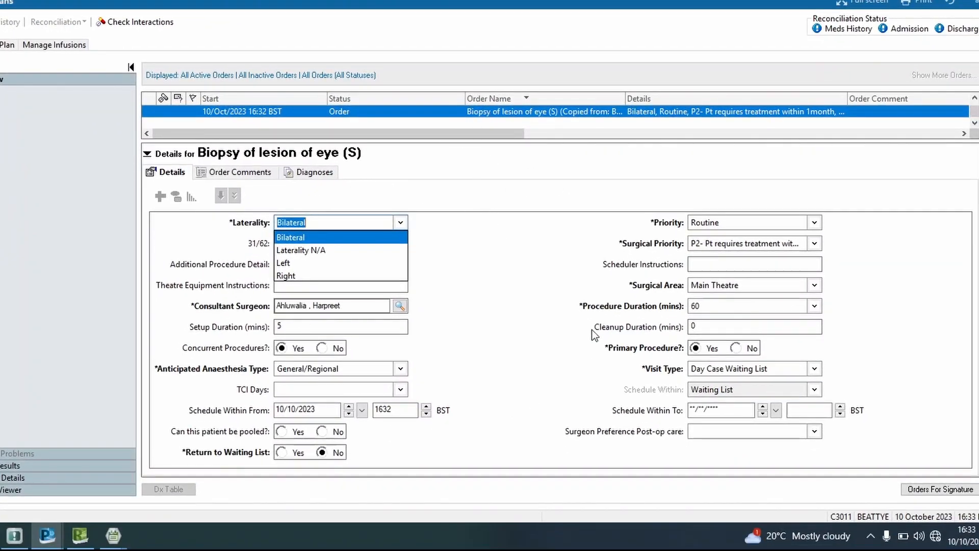
left_click(558, 332)
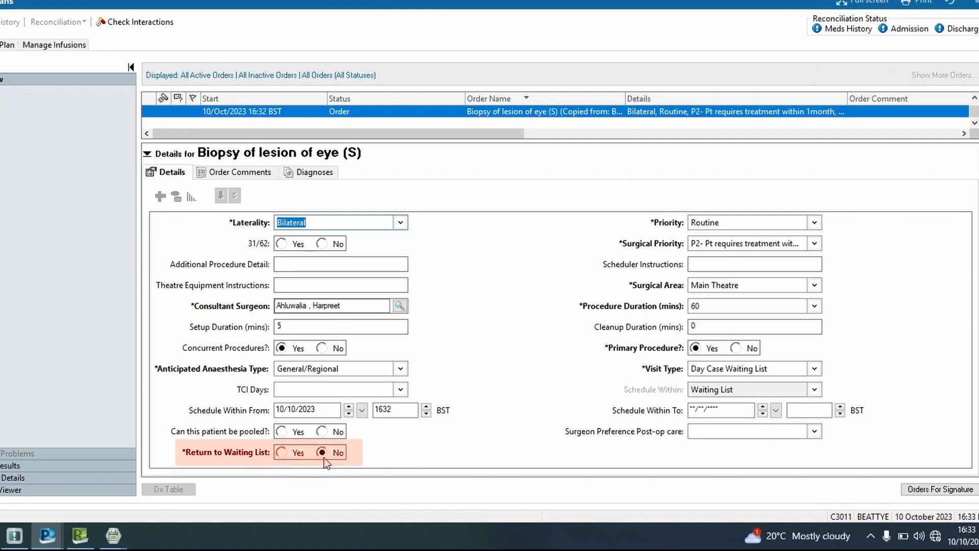
- Set Return to Waiting List to Yes on the copied request and sign the order
left_click(282, 453)
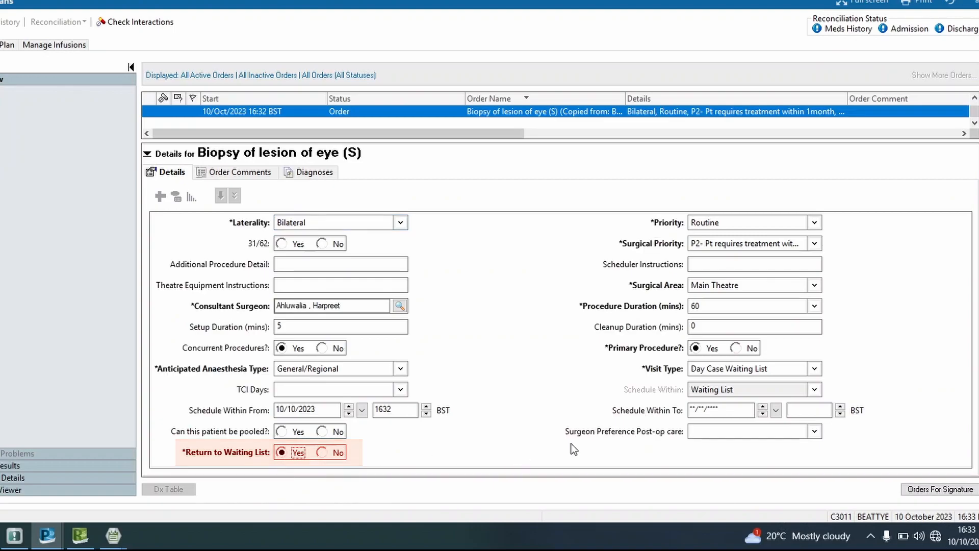
left_click(928, 492)
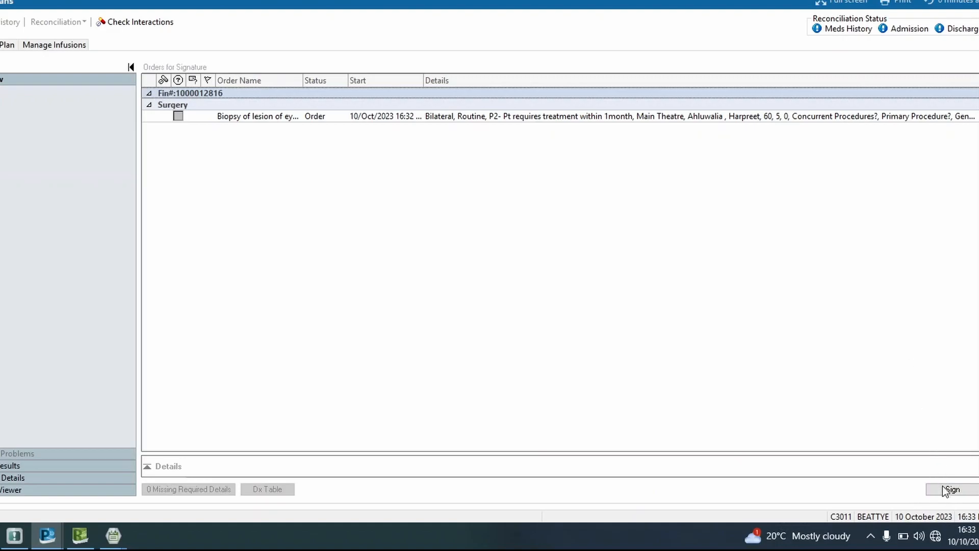
left_click(944, 488)
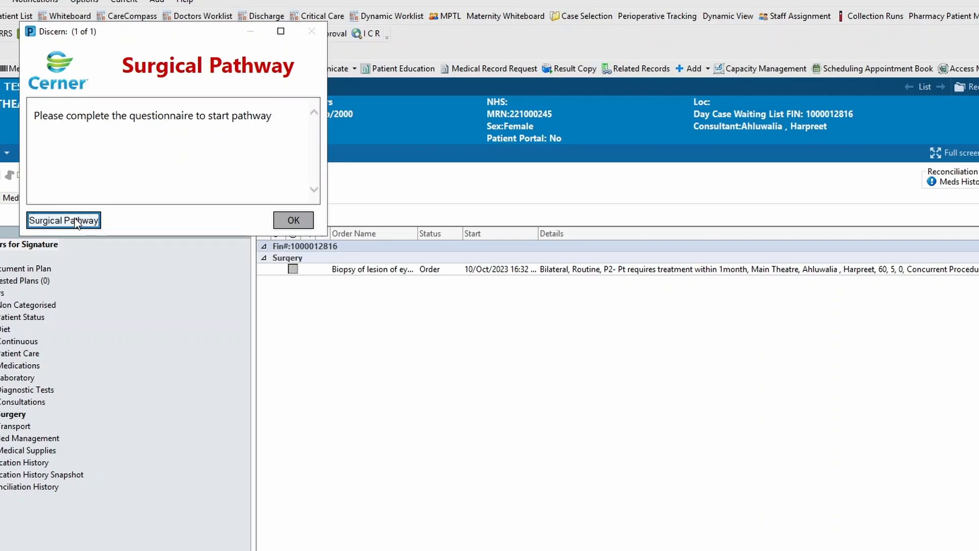
- Open the Surgical Pathway questionnaire and answer Yes to Comments/Concerns
left_click(76, 223)
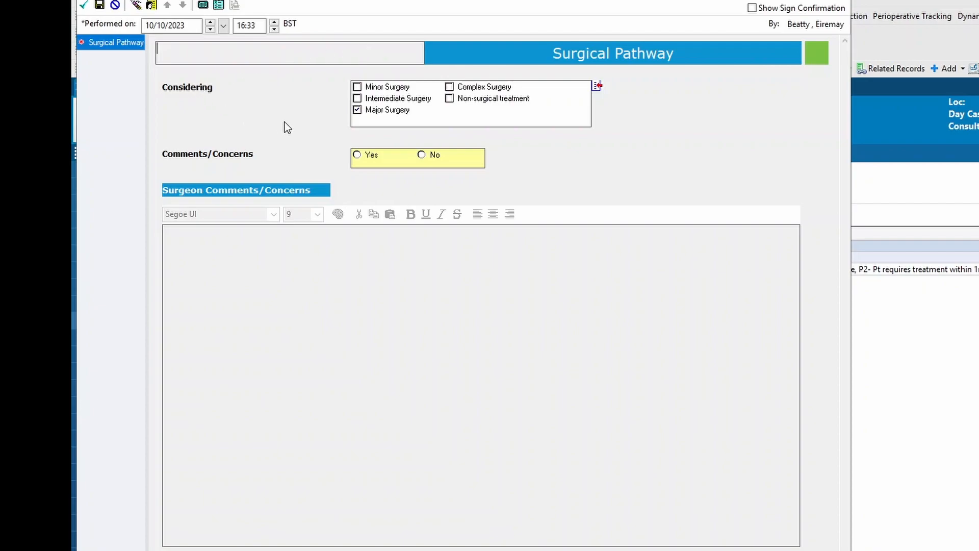
left_click(365, 157)
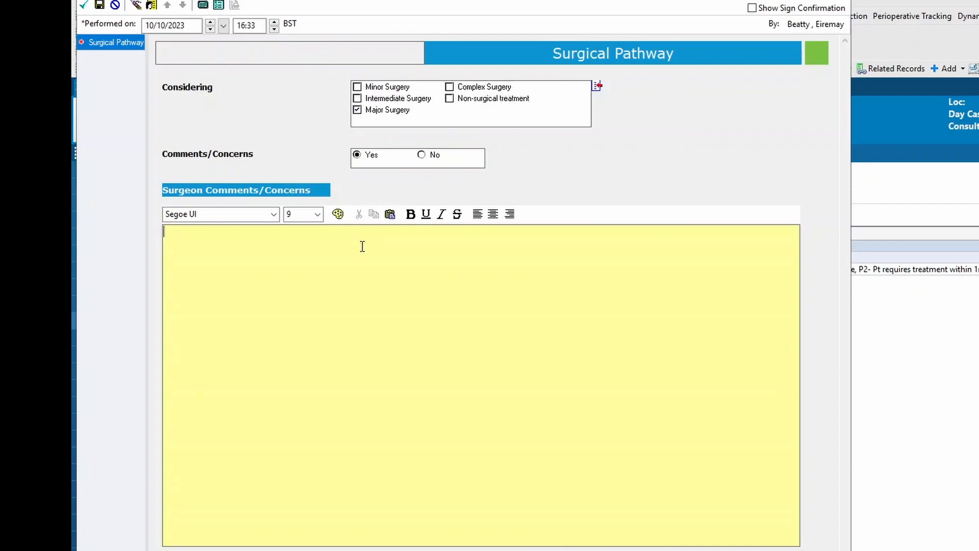
- Enter the surgeon comment "Patient's original surgery was cancelled on the day and has been re-requested to go back to the patient's waiting list." and sign the form
type("Pat")
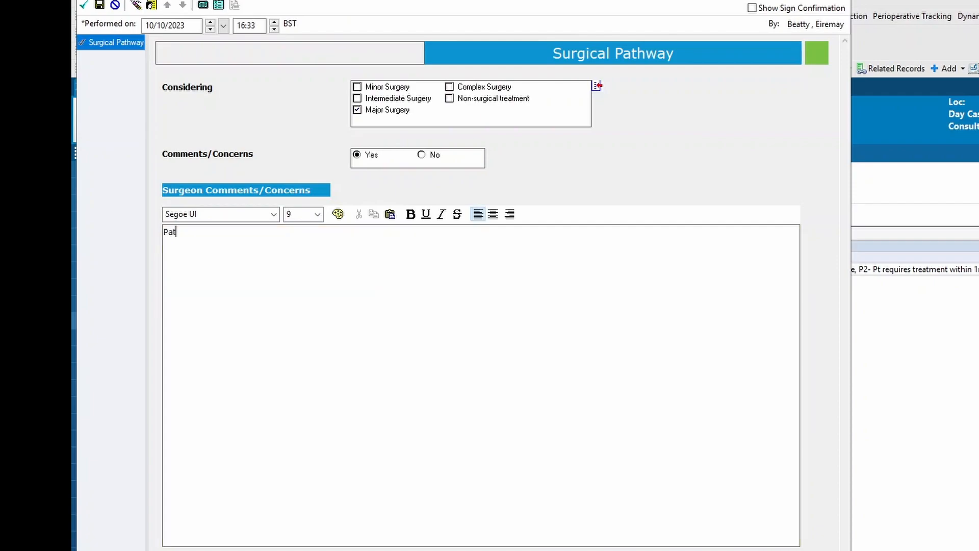
type("ient's orgiin")
key("BackSpace")
key("BackSpace")
key("BackSpace")
type("iin")
key("BackSpace")
type("ginal surgery was ca")
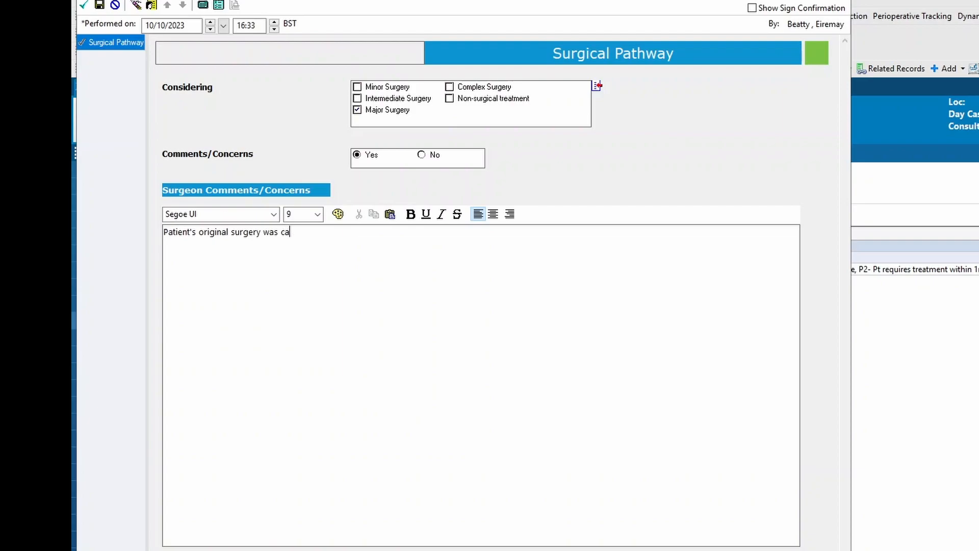
type("ncelled on the day and has been ")
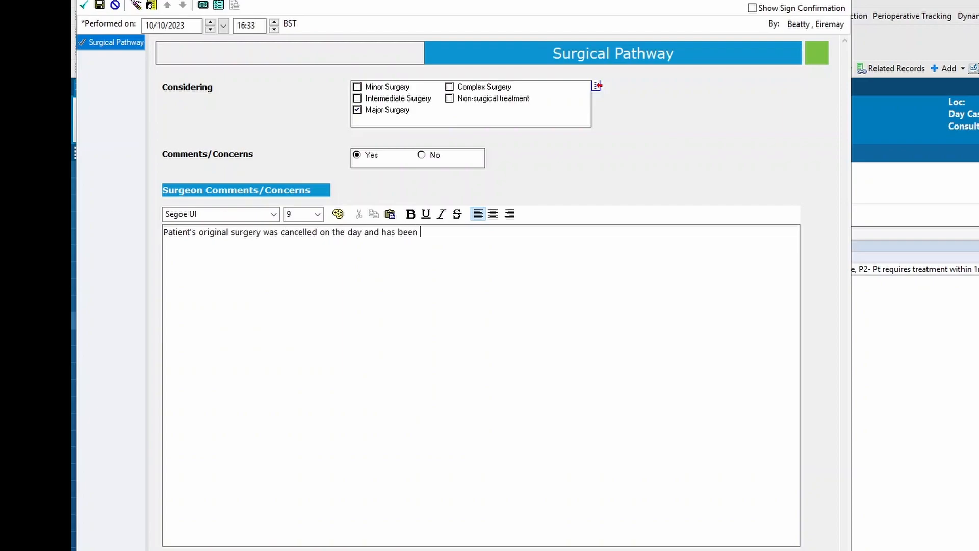
type("re-requested to go back to the patient's waitign ng list.")
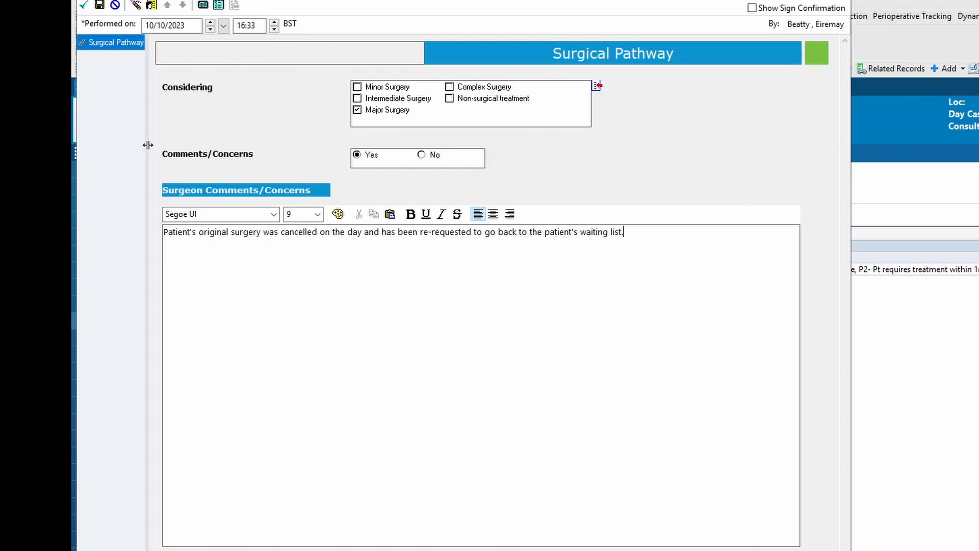
left_click(86, 4)
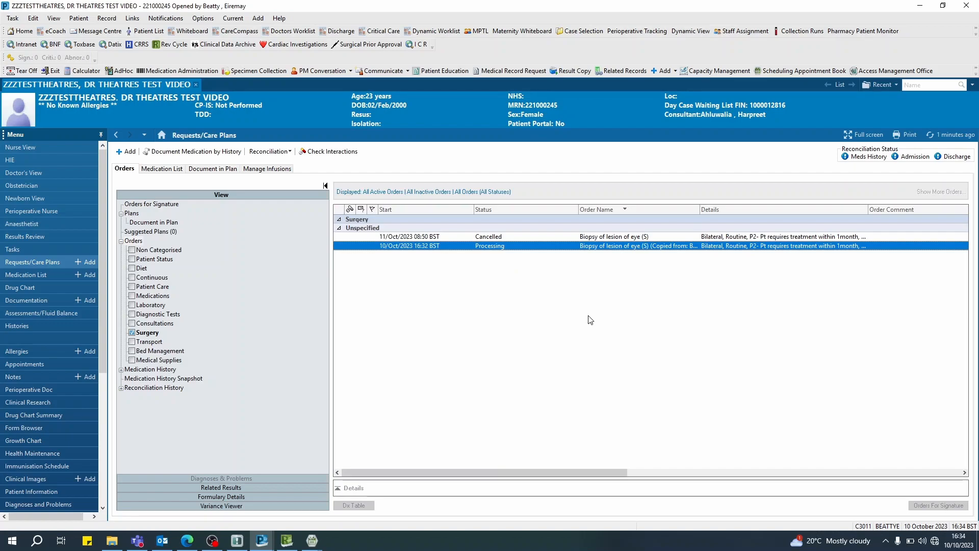
- Refresh the surgery orders and check the statuses of the original and the re-requested biopsy
left_click(930, 135)
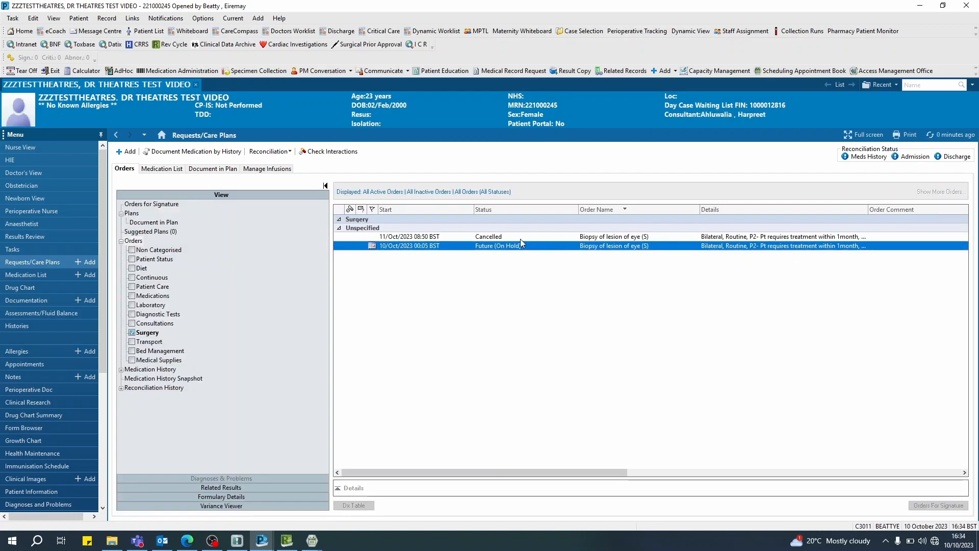
left_click(520, 238)
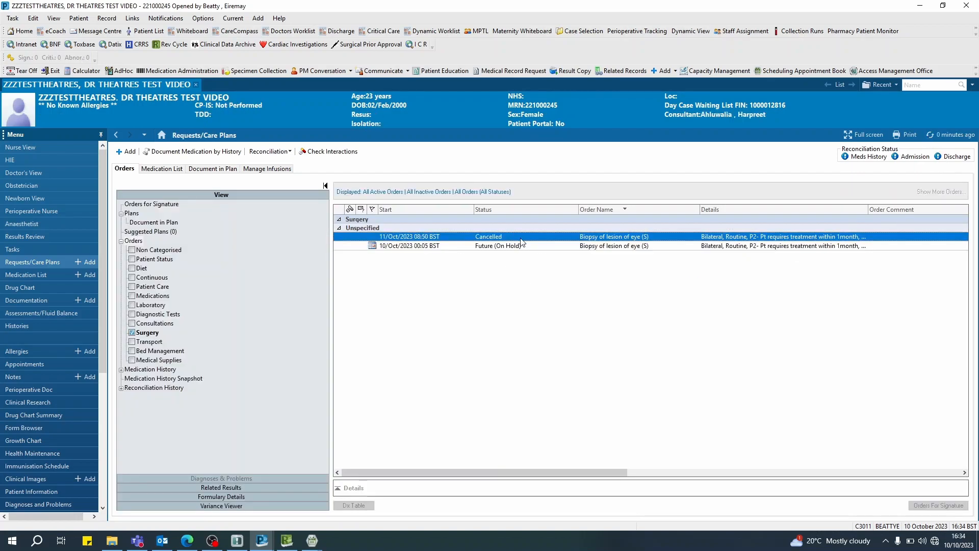
left_click(496, 247)
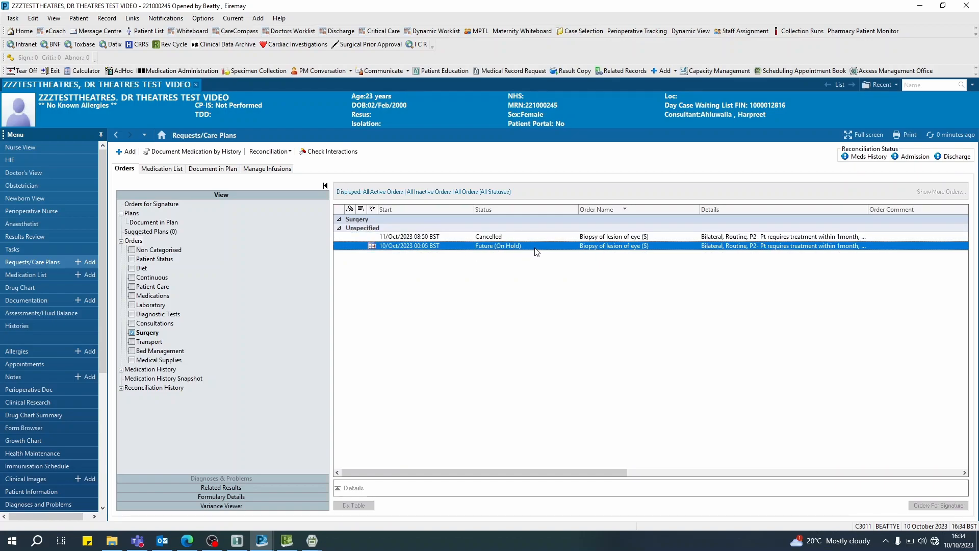